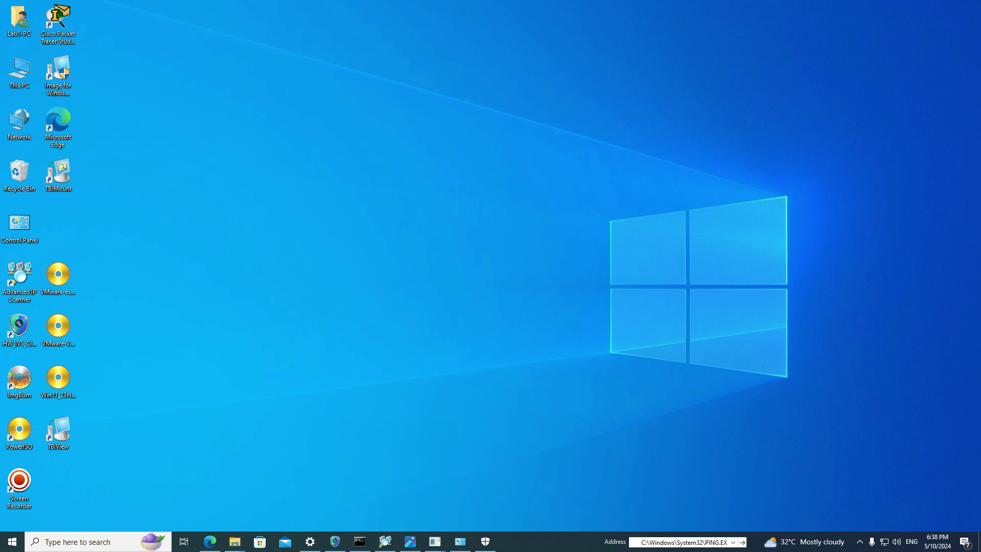
Switch to the IVS client, show the live feed view and close the Playback page.
{"action": "right_click", "coordinate": [197, 275]}
{"action": "left_click", "coordinate": [220, 306]}
{"action": "left_click", "coordinate": [334, 541]}
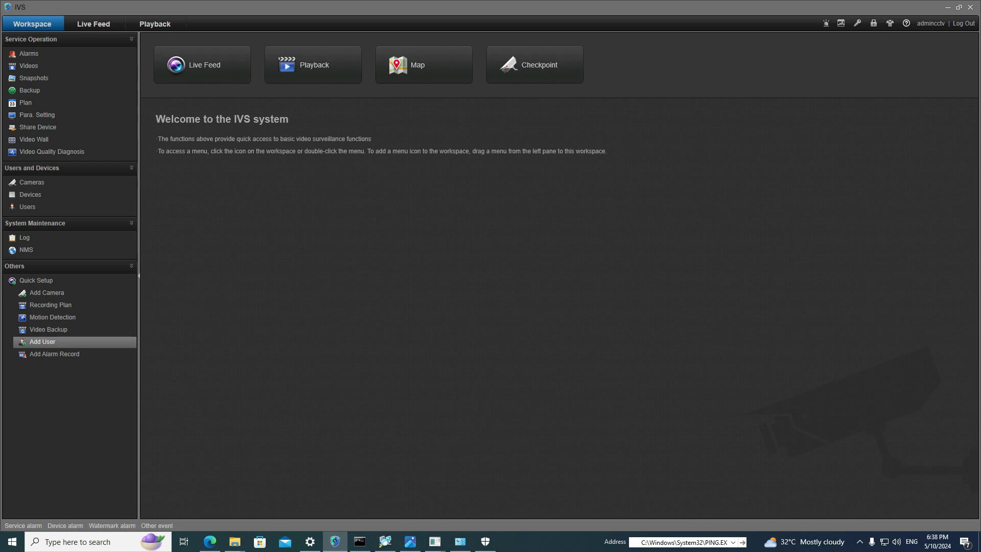
{"action": "left_click", "coordinate": [94, 24]}
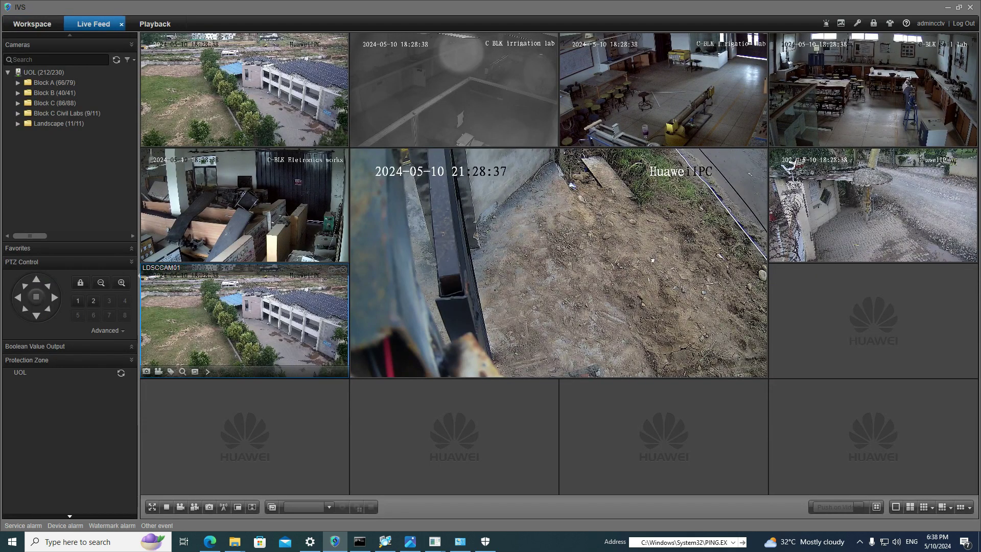
{"action": "left_click", "coordinate": [155, 24]}
{"action": "left_click", "coordinate": [182, 24]}
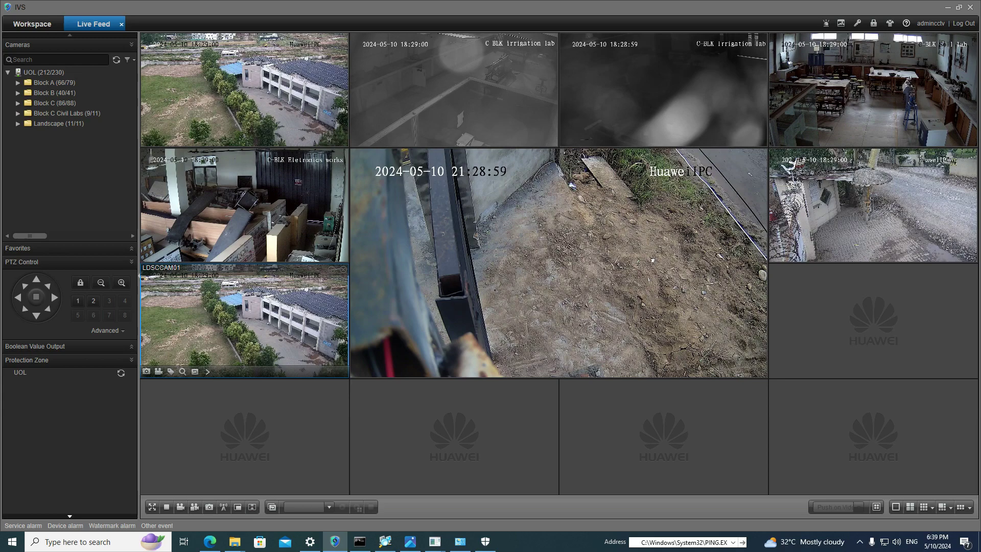
Enlarge the LDSCCAM01 live feed to fill the view and pan the camera left and back right.
{"action": "double_click", "coordinate": [652, 261]}
{"action": "double_click", "coordinate": [652, 260]}
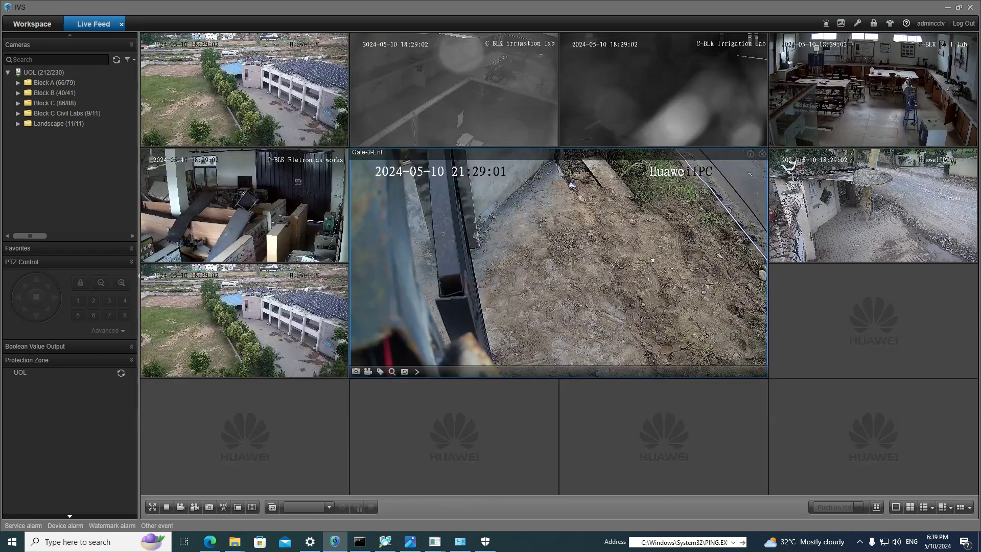
{"action": "double_click", "coordinate": [244, 320]}
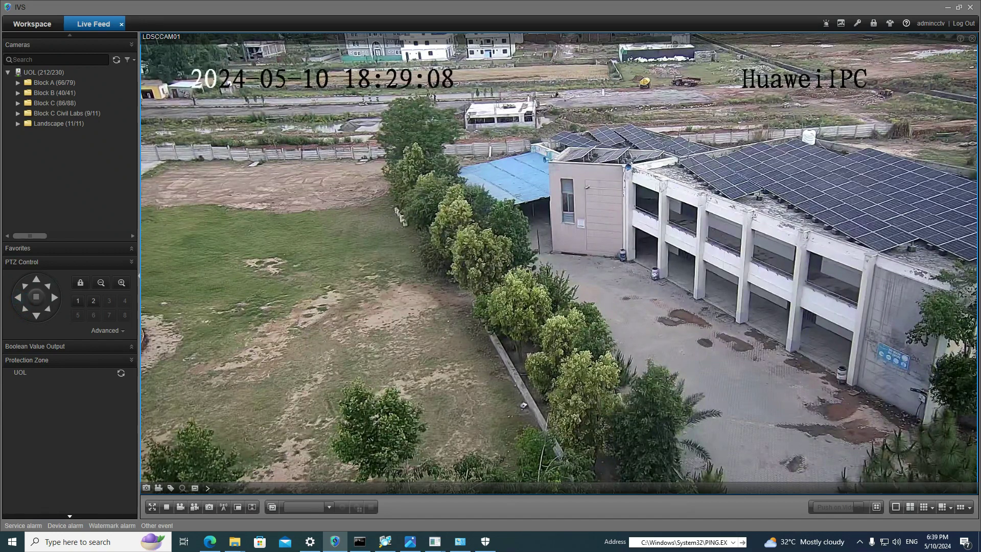
{"action": "left_click", "coordinate": [18, 298]}
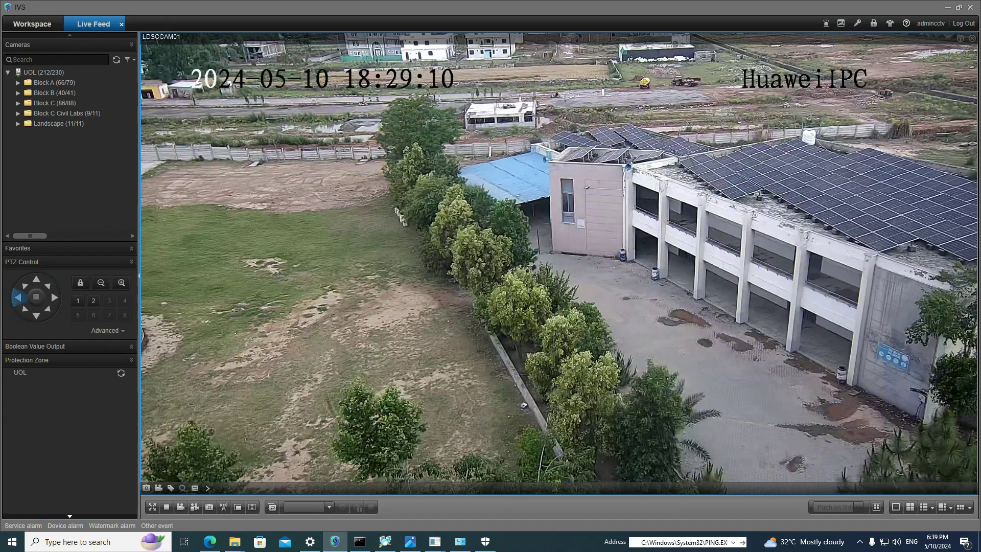
{"action": "left_click", "coordinate": [54, 297]}
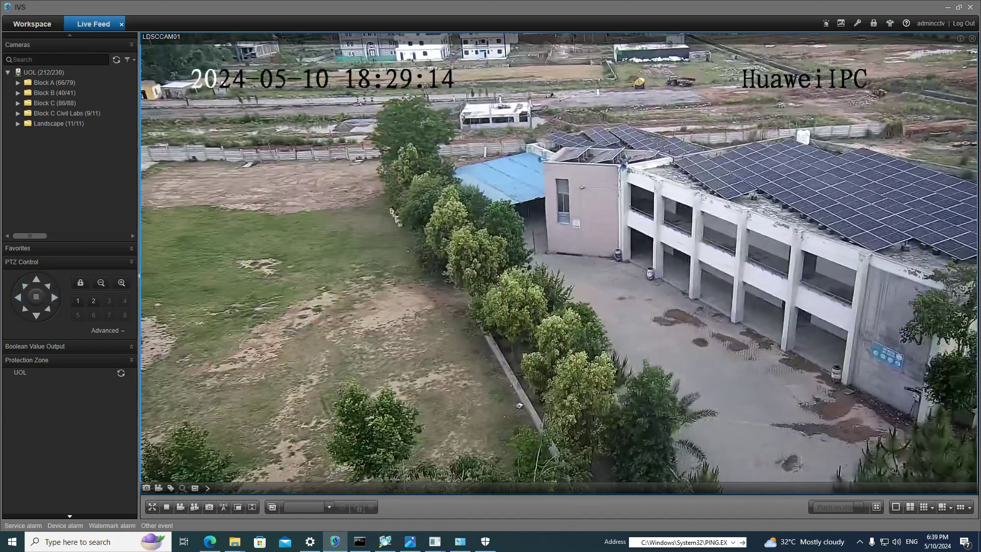
Open the Cameras management page, expand Block A and select camera B-1 on the Basement Floor.
{"action": "left_click", "coordinate": [31, 23]}
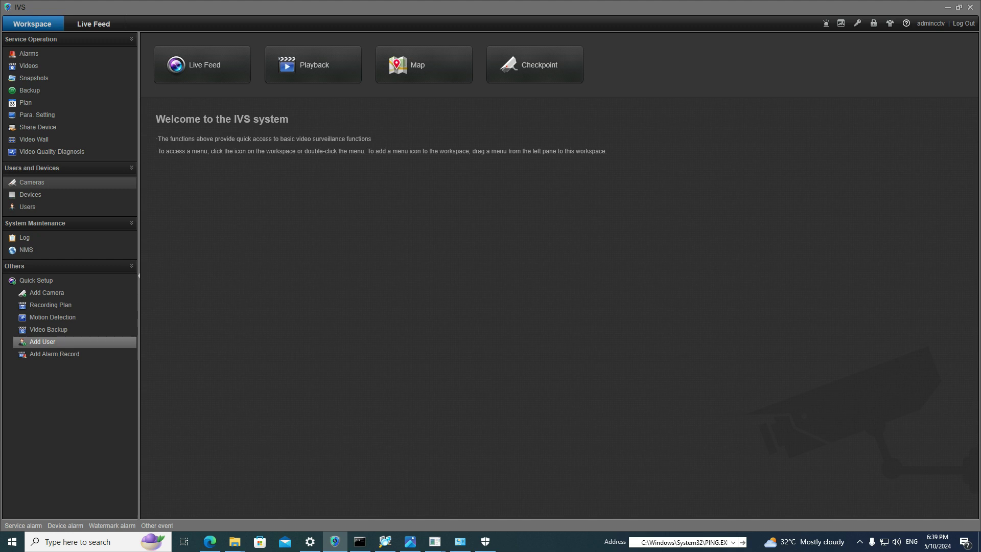
{"action": "double_click", "coordinate": [31, 183]}
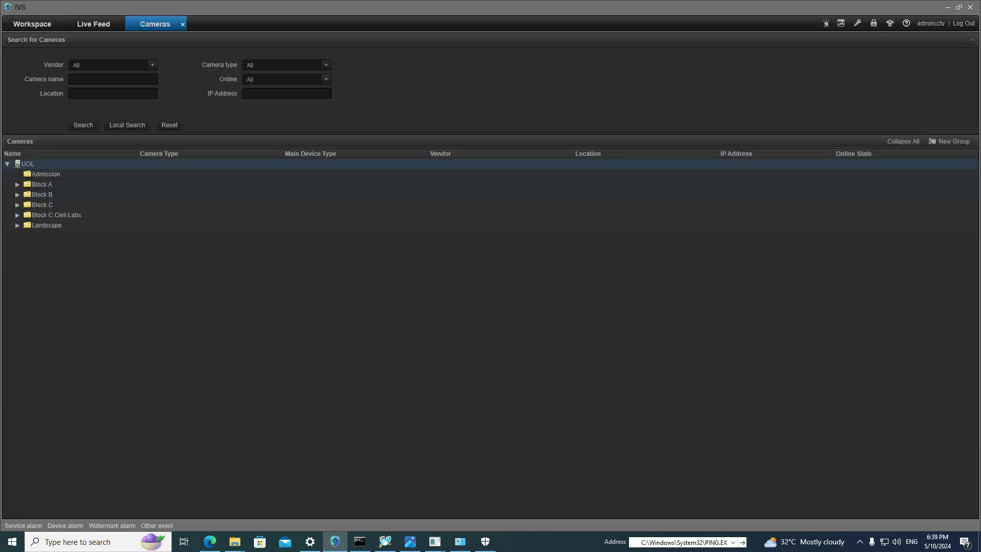
{"action": "left_click", "coordinate": [17, 184]}
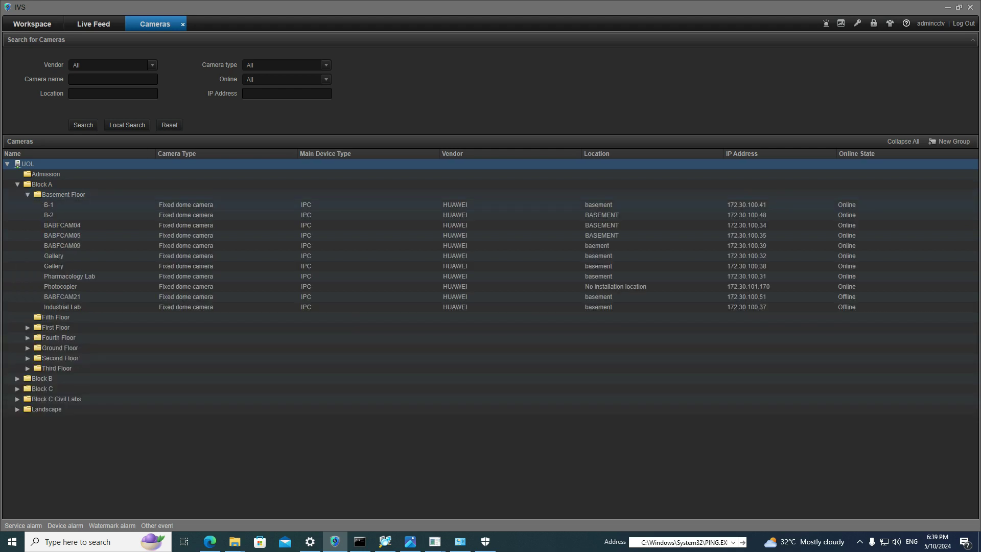
{"action": "left_click", "coordinate": [49, 205]}
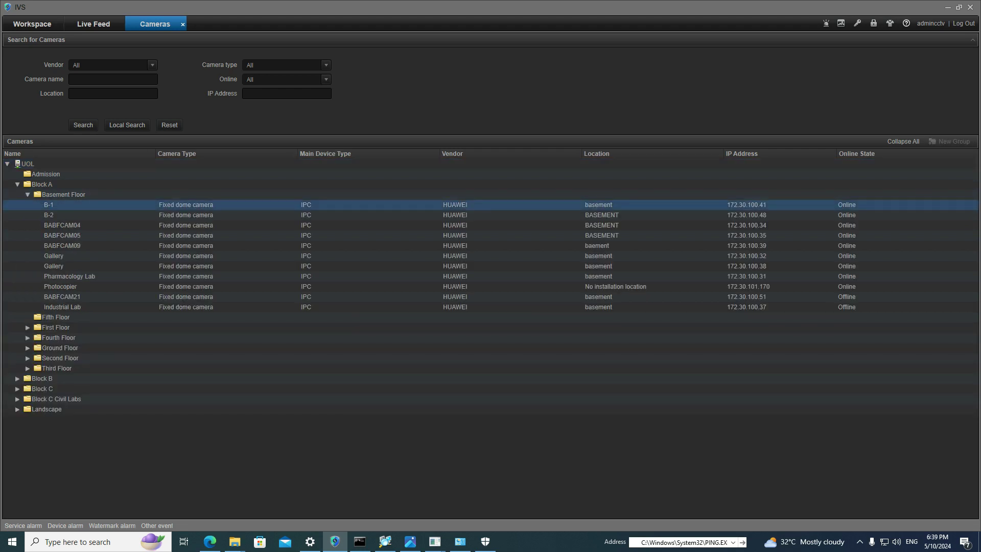
{"action": "right_click", "coordinate": [60, 205]}
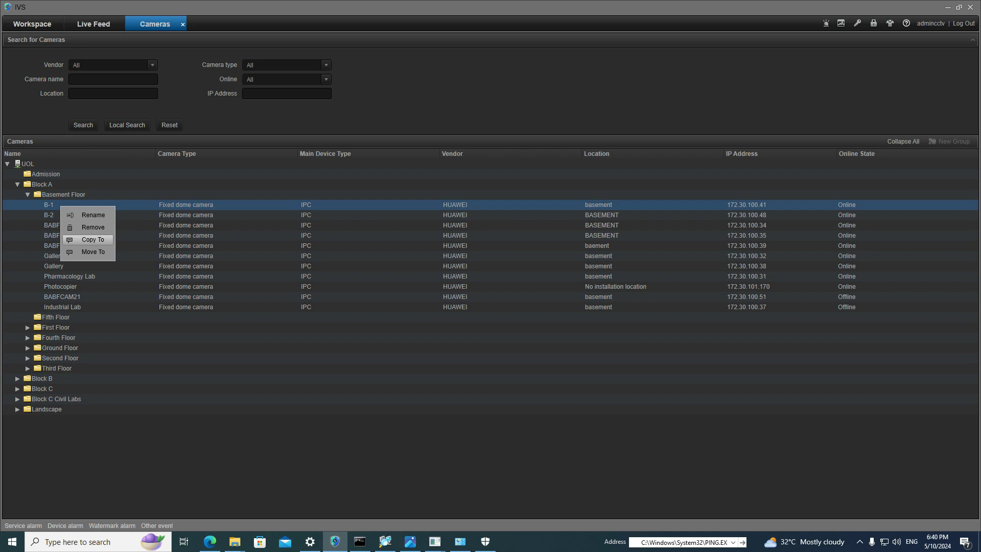
{"action": "left_click", "coordinate": [93, 239]}
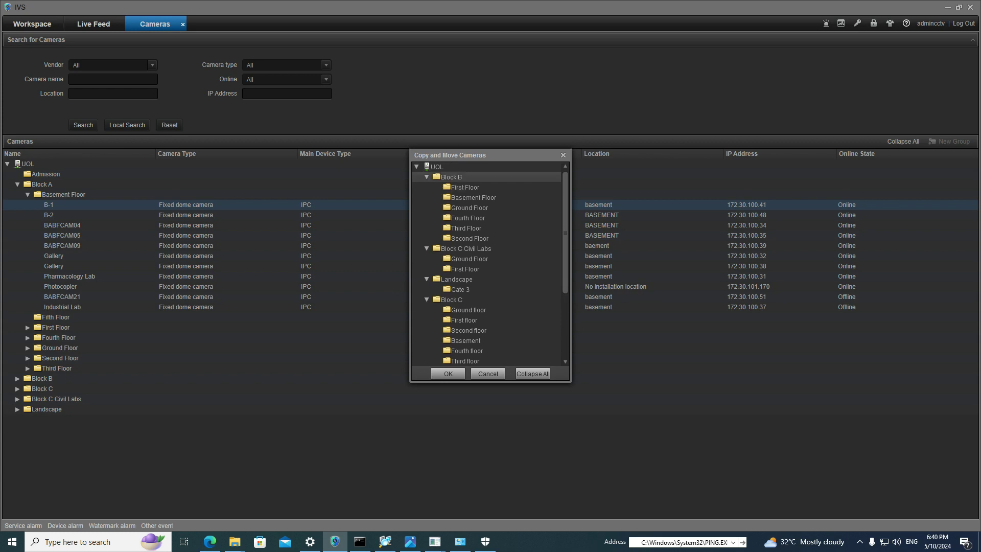
{"action": "left_click", "coordinate": [562, 155]}
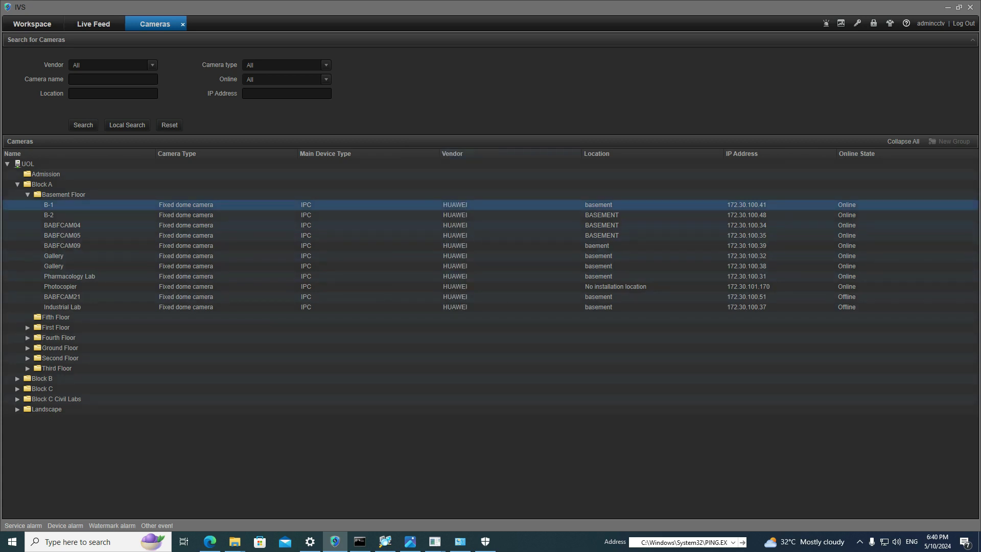
{"action": "right_click", "coordinate": [70, 225]}
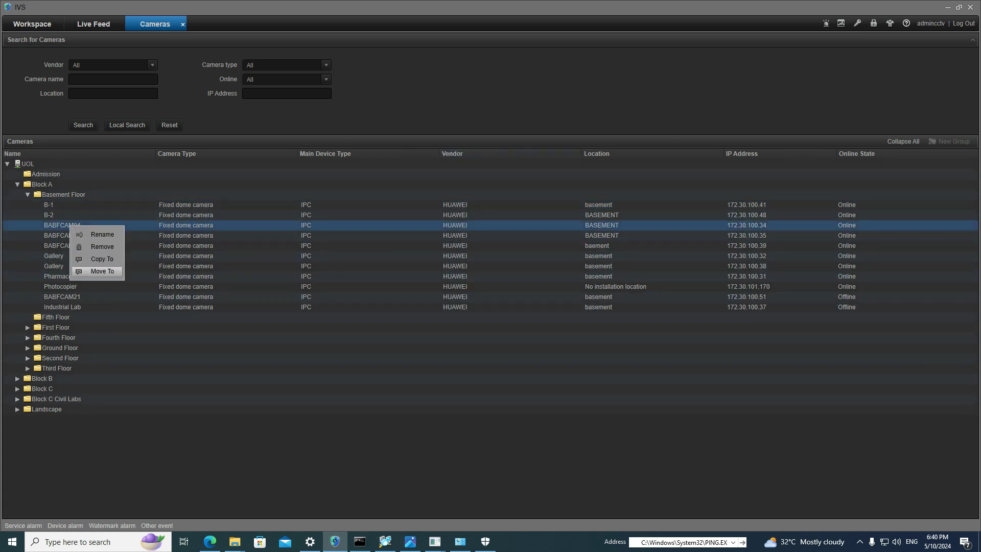
{"action": "left_click", "coordinate": [102, 270]}
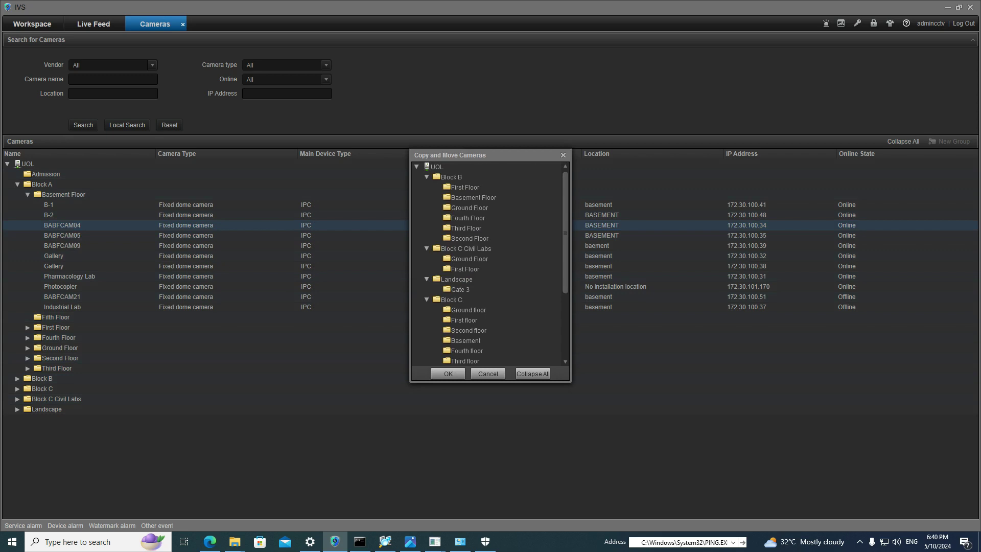
{"action": "left_click", "coordinate": [563, 155]}
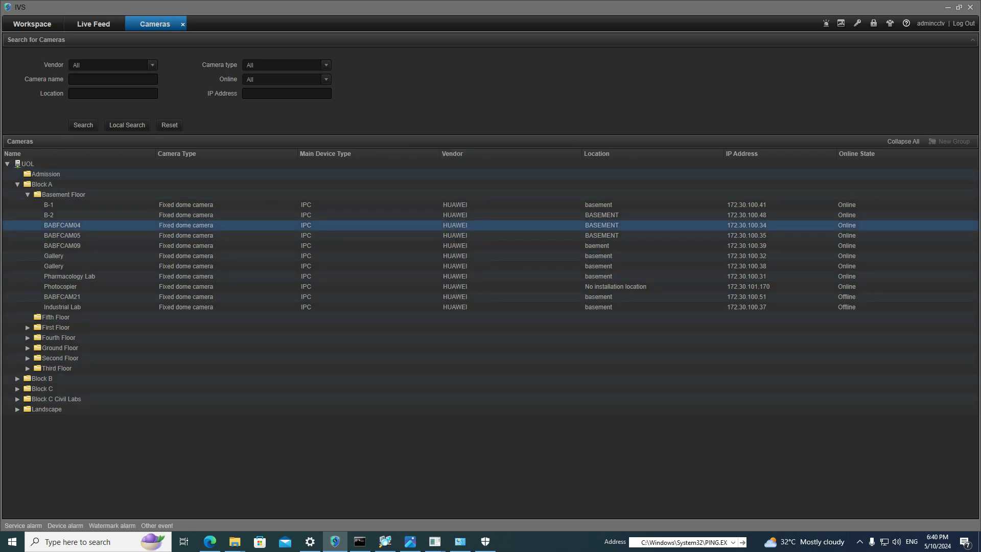
Copy camera B-1 from Block A's Basement Floor to the Fourth Floor group of Block B.
{"action": "left_click", "coordinate": [91, 205]}
{"action": "right_click", "coordinate": [91, 205]}
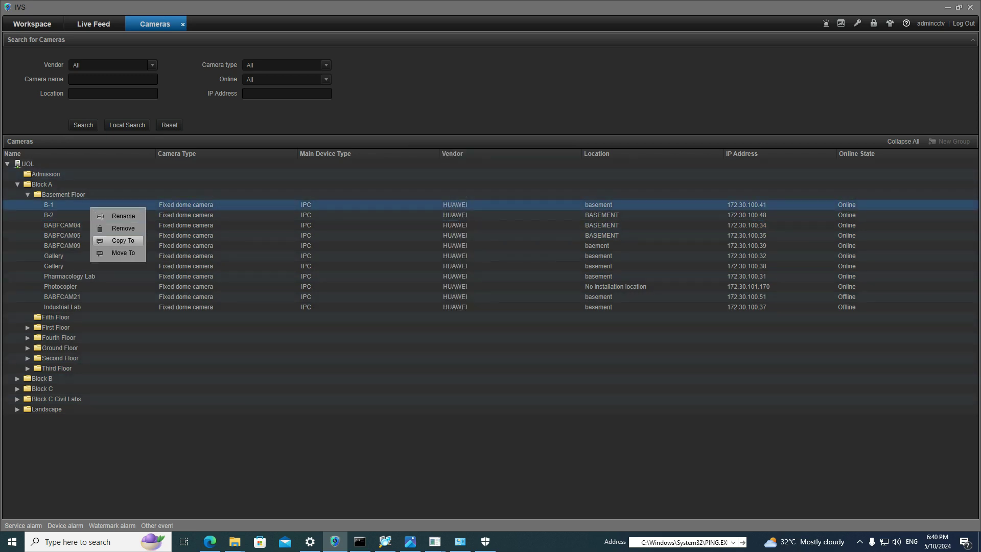
{"action": "left_click", "coordinate": [122, 240]}
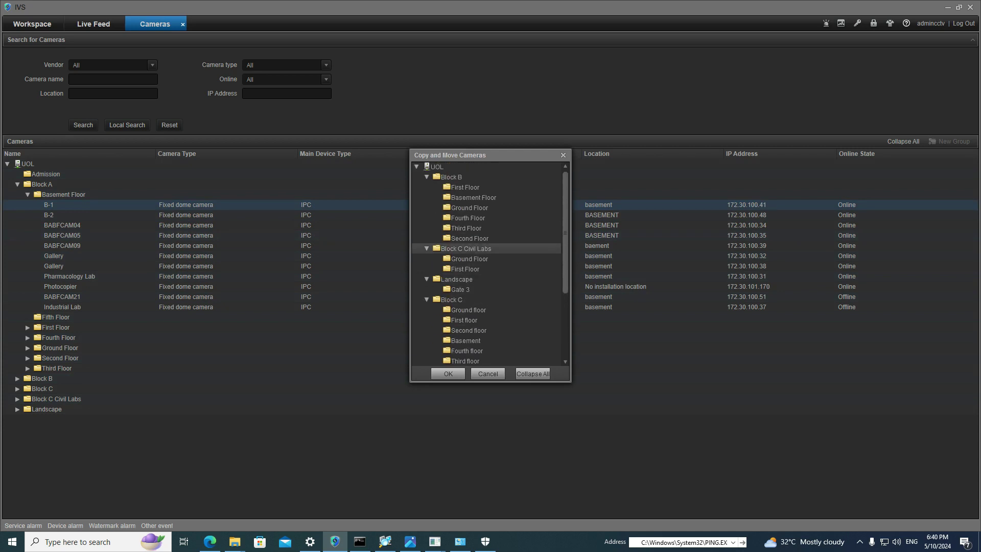
{"action": "left_click", "coordinate": [467, 217]}
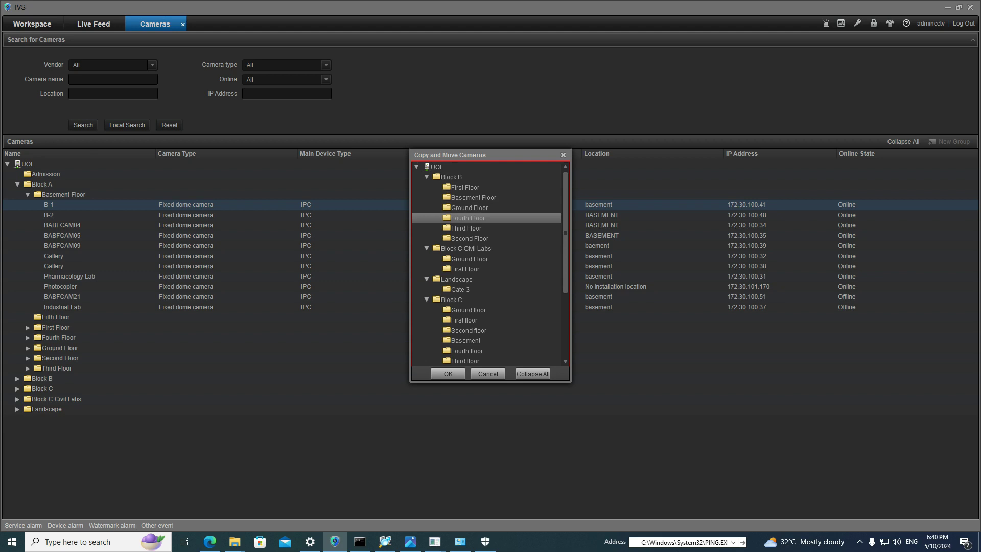
{"action": "left_click", "coordinate": [448, 374]}
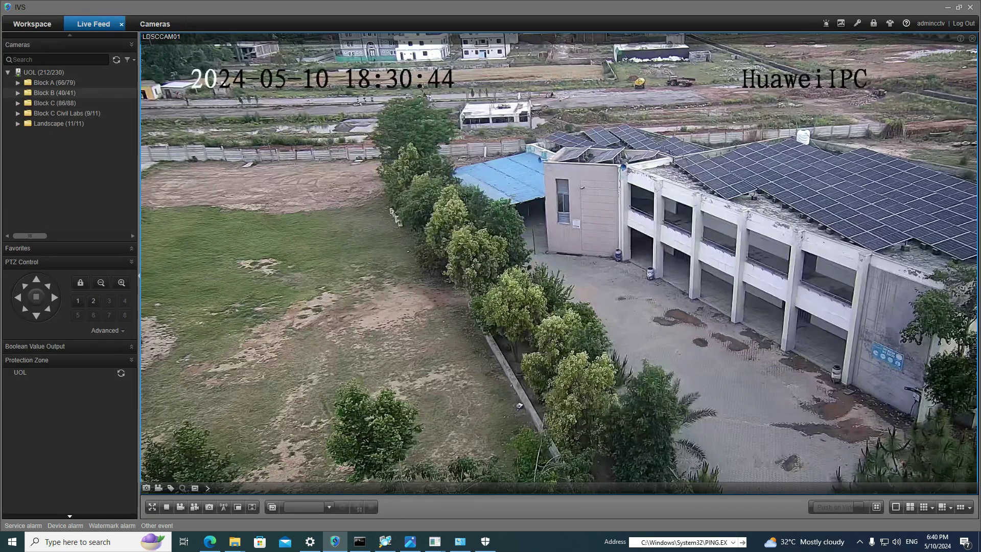
Check the Fourth Floor group of Block B in the live feed camera list and refresh the list.
{"action": "left_click", "coordinate": [18, 93]}
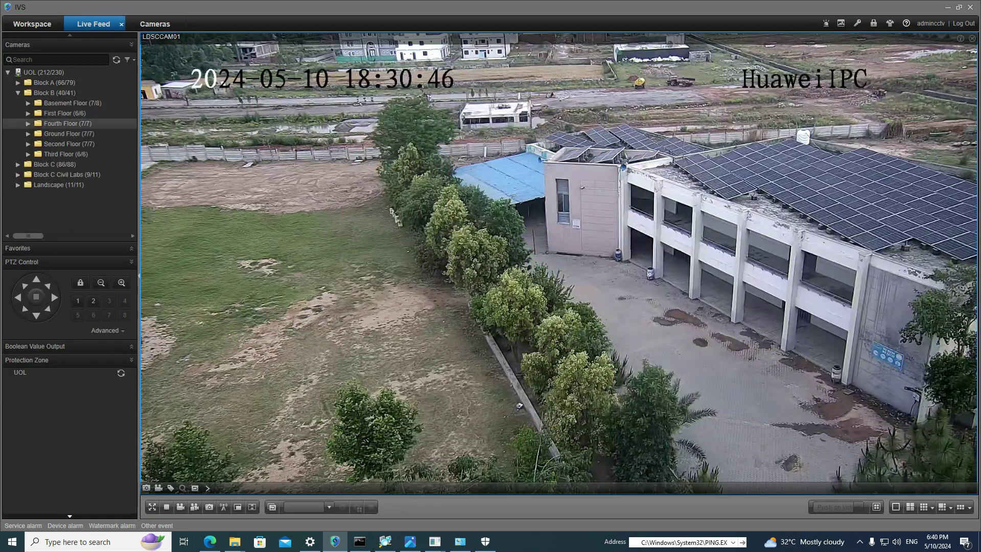
{"action": "left_click", "coordinate": [28, 123]}
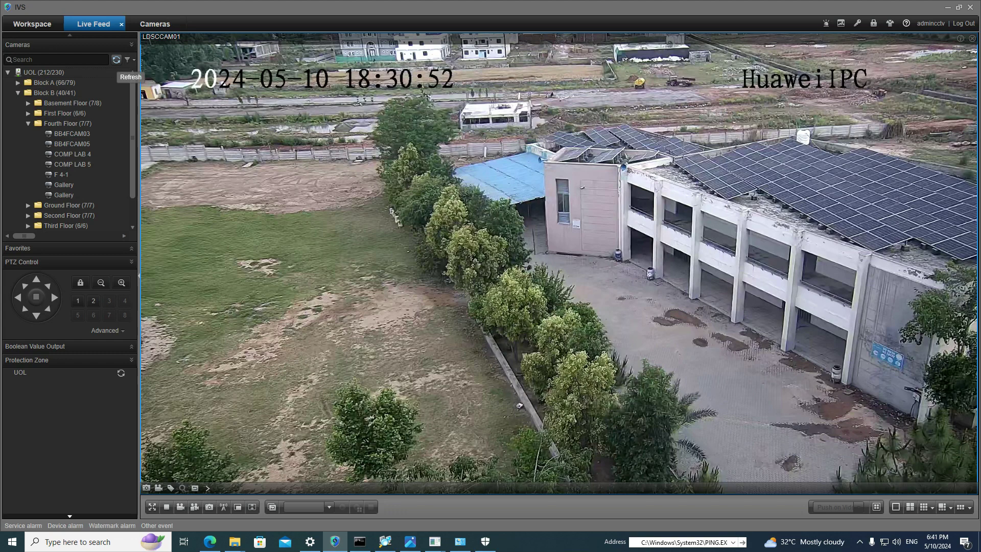
{"action": "left_click", "coordinate": [116, 60]}
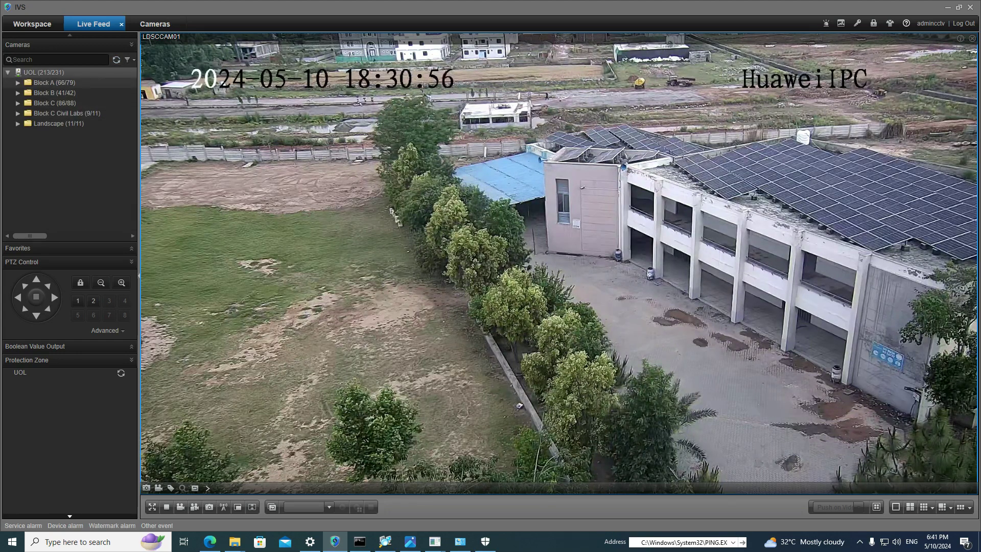
Look through the refreshed Block A and Block B groups and select camera B-1 under Block B's Fourth Floor.
{"action": "left_click", "coordinate": [18, 83]}
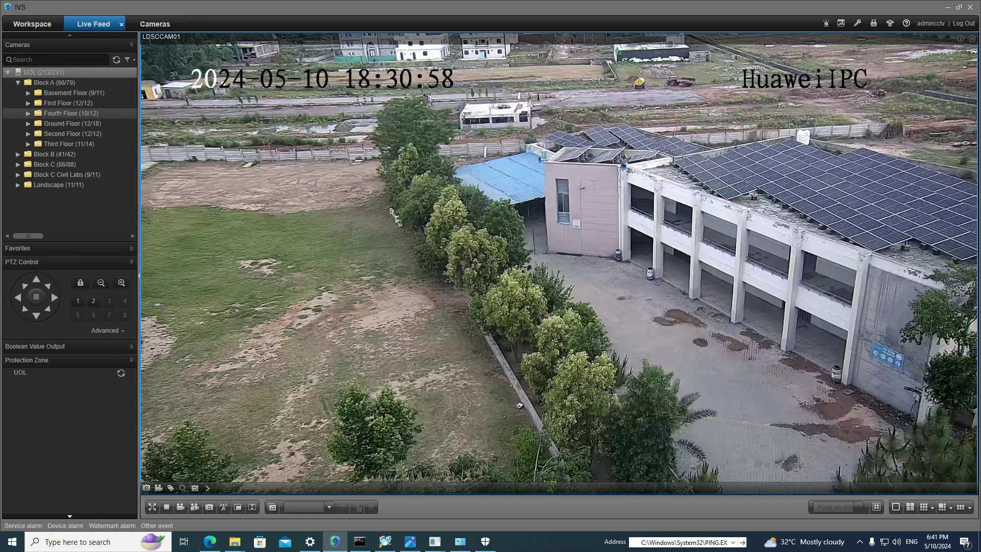
{"action": "left_click", "coordinate": [28, 113]}
{"action": "left_click", "coordinate": [28, 113]}
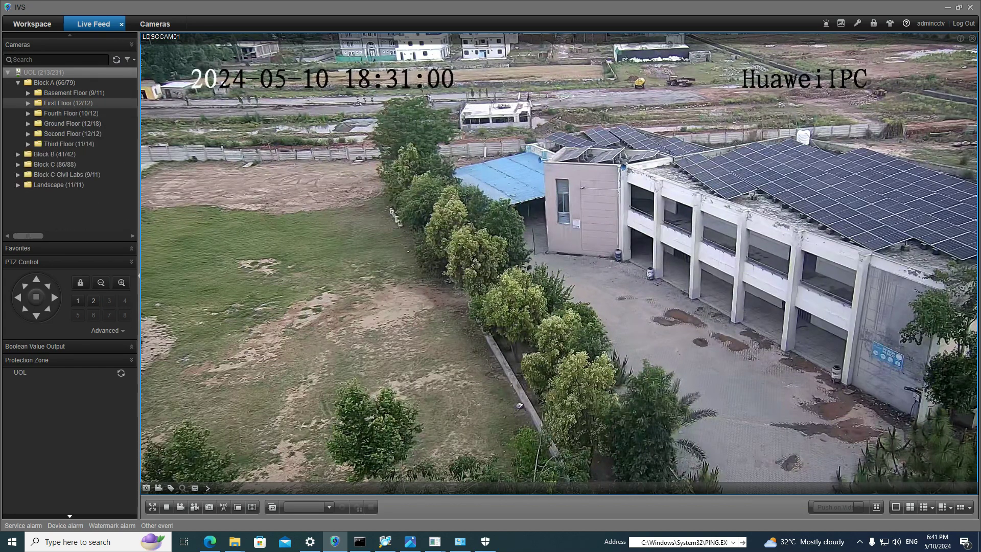
{"action": "left_click", "coordinate": [18, 82]}
{"action": "left_click", "coordinate": [18, 92]}
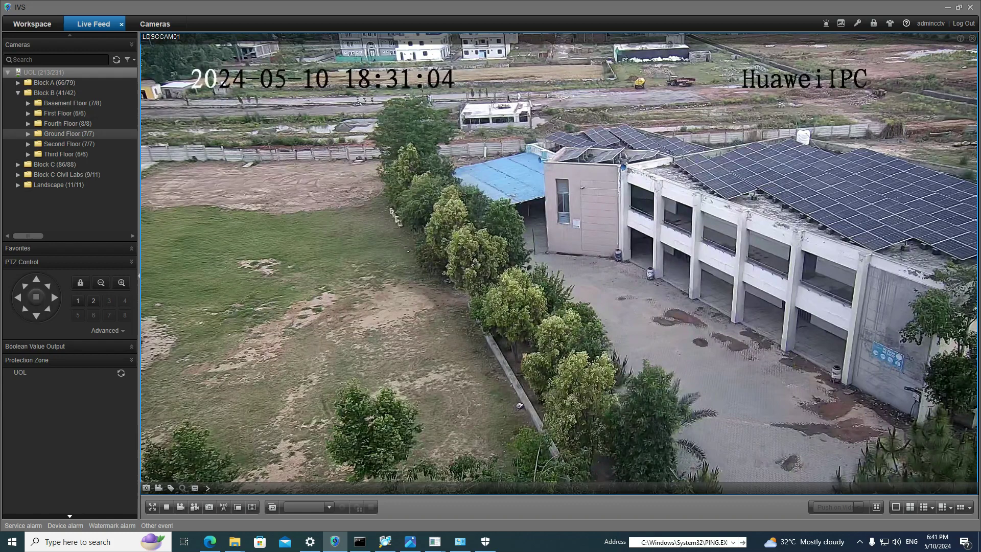
{"action": "left_click", "coordinate": [28, 123]}
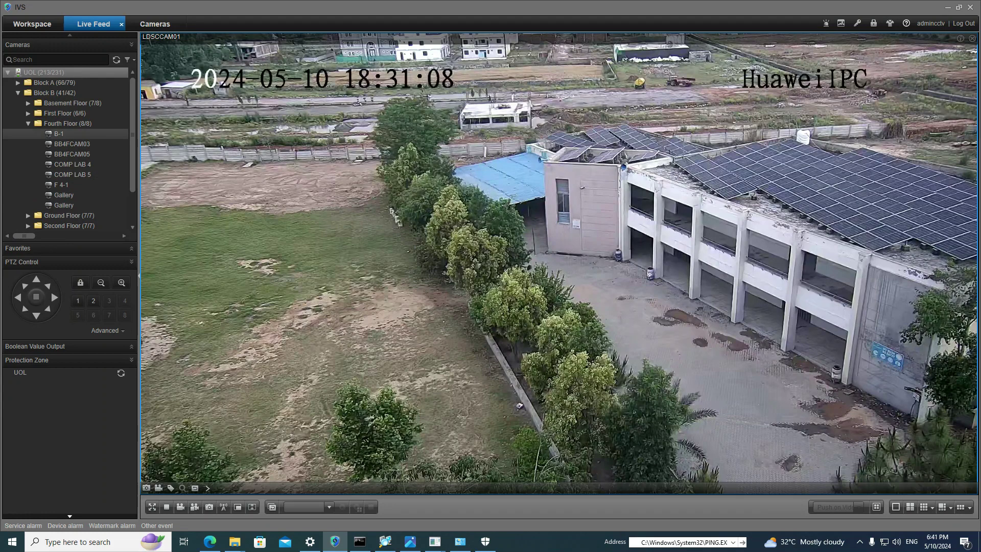
{"action": "left_click", "coordinate": [59, 133]}
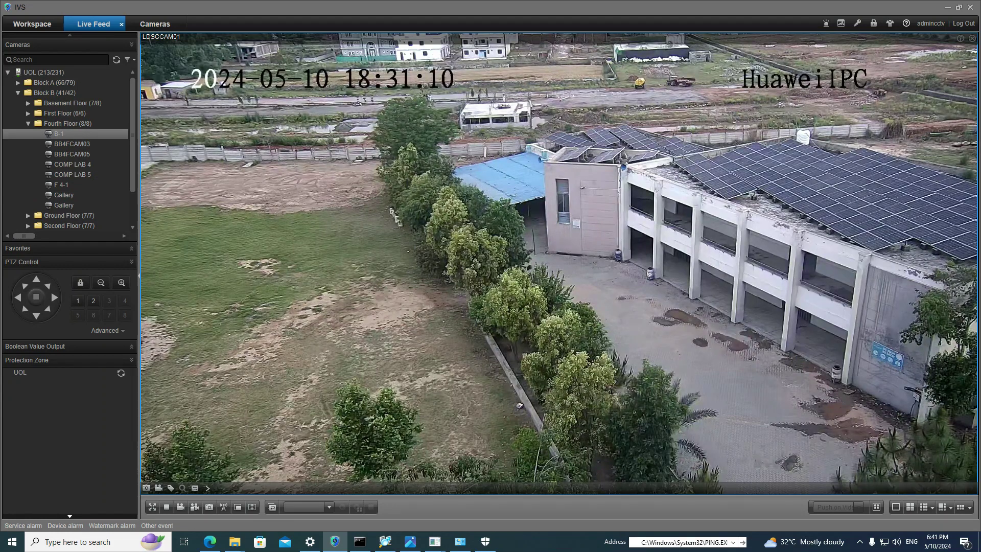
Return to the Cameras management page and view the actions available for camera B-1 on Block A's Basement Floor.
{"action": "left_click", "coordinate": [32, 23]}
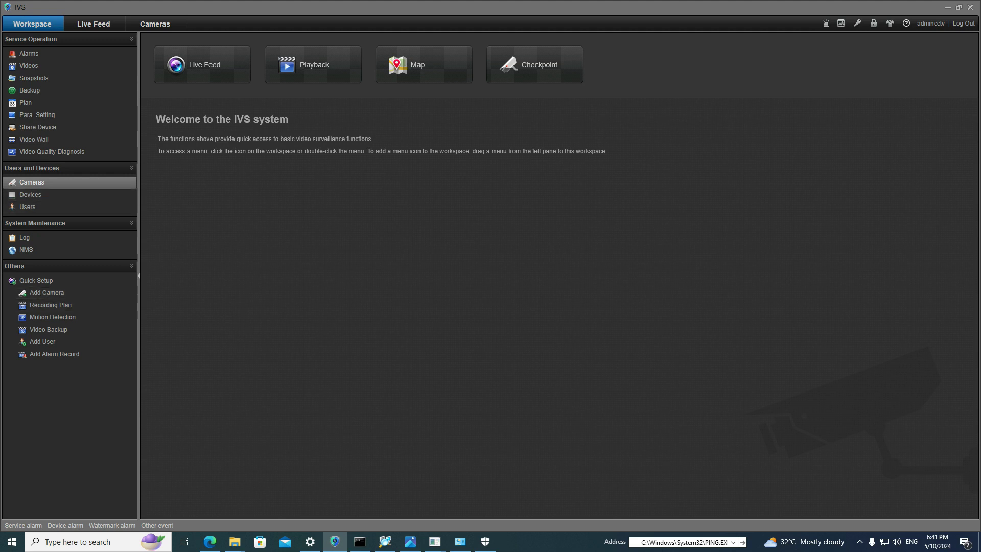
{"action": "double_click", "coordinate": [31, 182]}
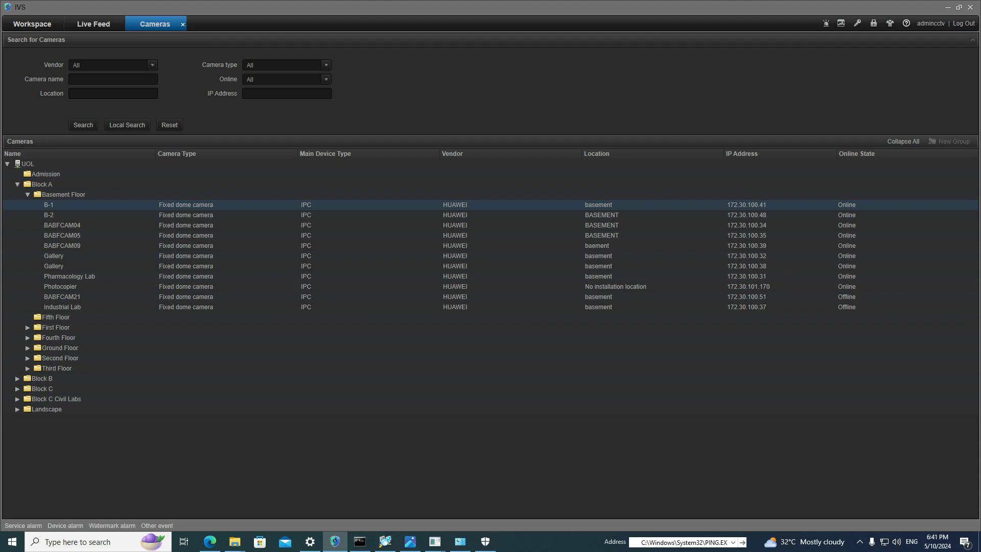
{"action": "right_click", "coordinate": [76, 204]}
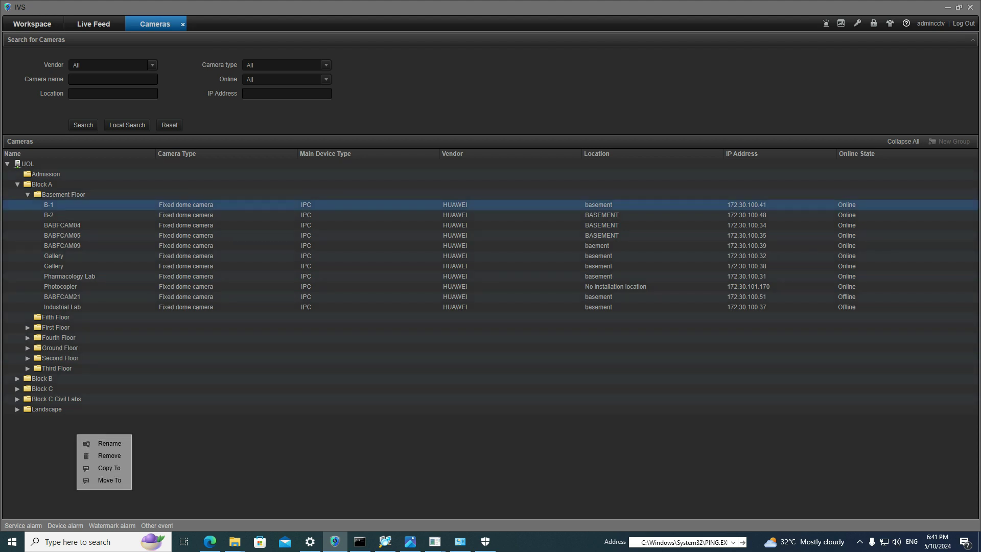
{"action": "key", "text": "Escape"}
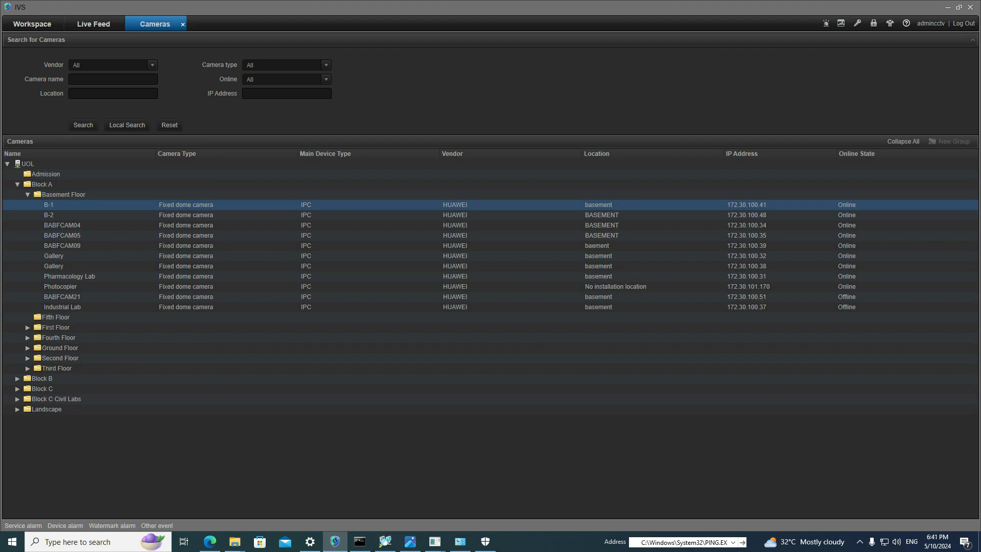
{"action": "right_click", "coordinate": [132, 439]}
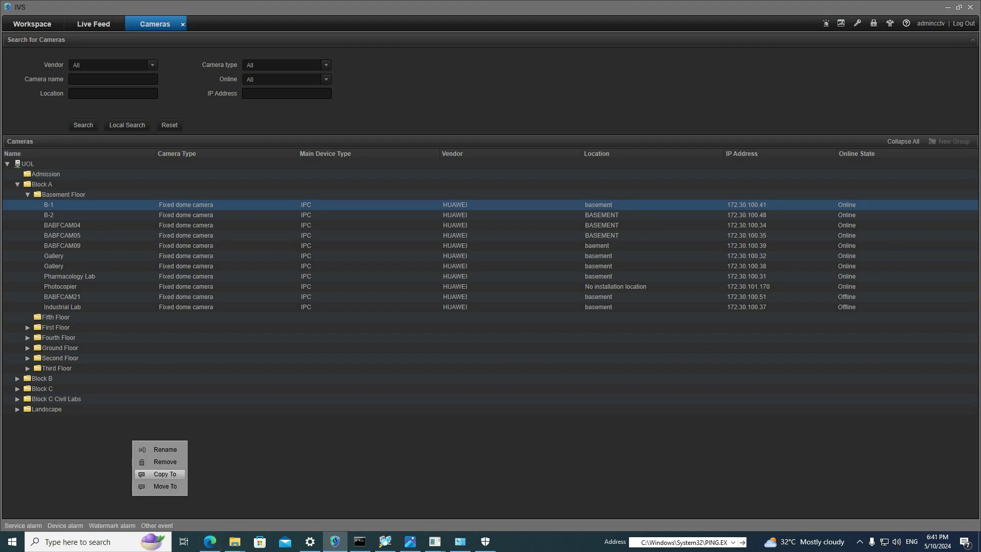
{"action": "right_click", "coordinate": [72, 455]}
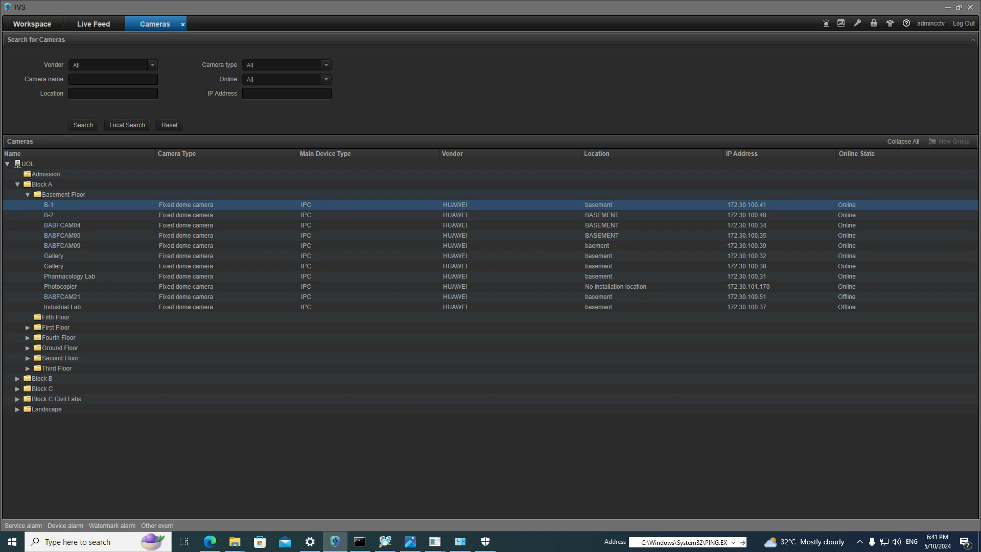
Collapse Block A's Basement Floor and add a new device group under Block B.
{"action": "left_click", "coordinate": [28, 194]}
{"action": "right_click", "coordinate": [43, 269]}
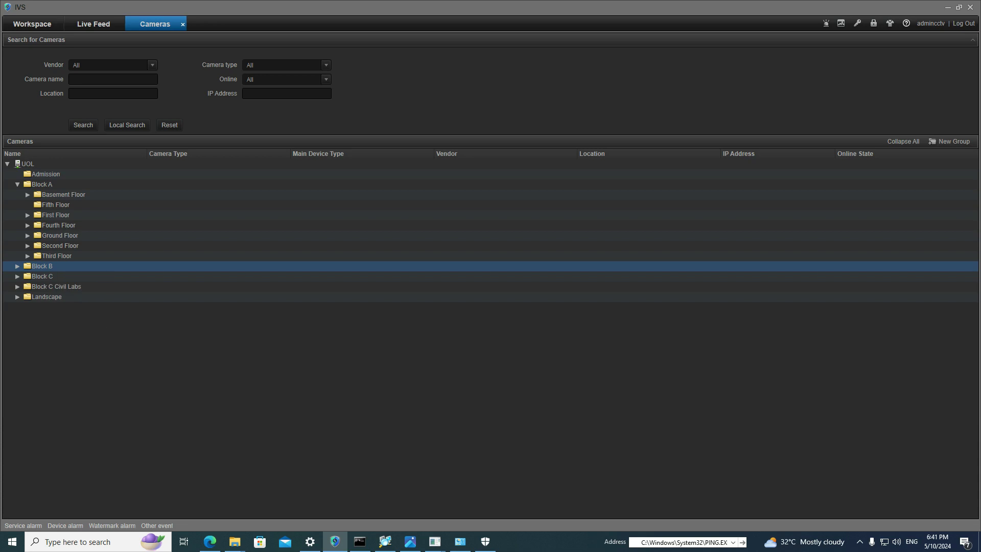
{"action": "right_click", "coordinate": [70, 359]}
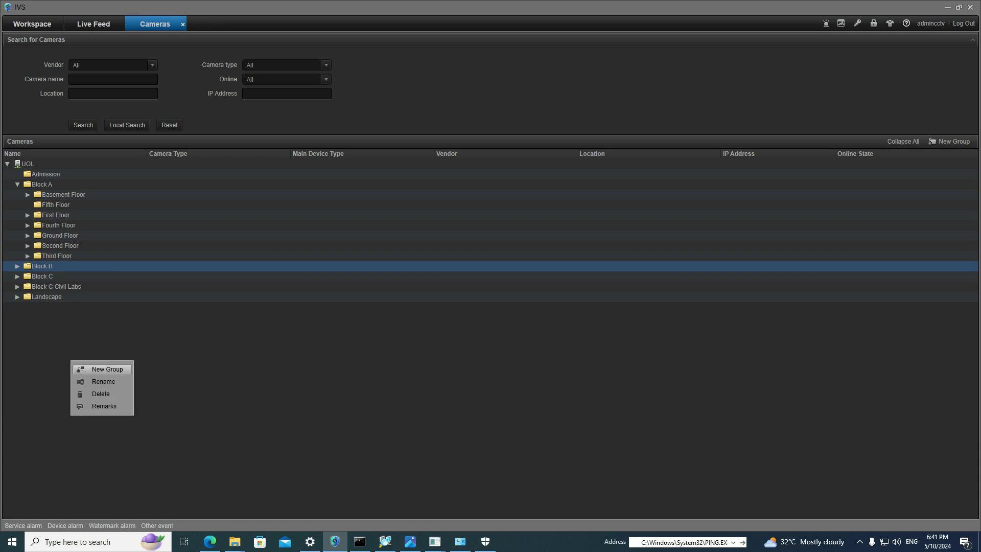
{"action": "left_click", "coordinate": [102, 369]}
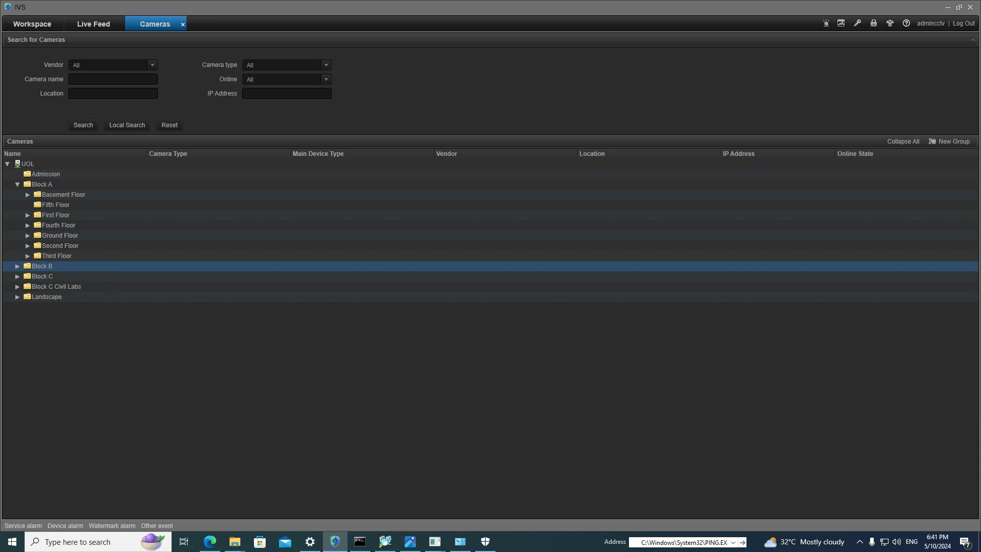
{"action": "right_click", "coordinate": [72, 348]}
{"action": "left_click", "coordinate": [102, 357]}
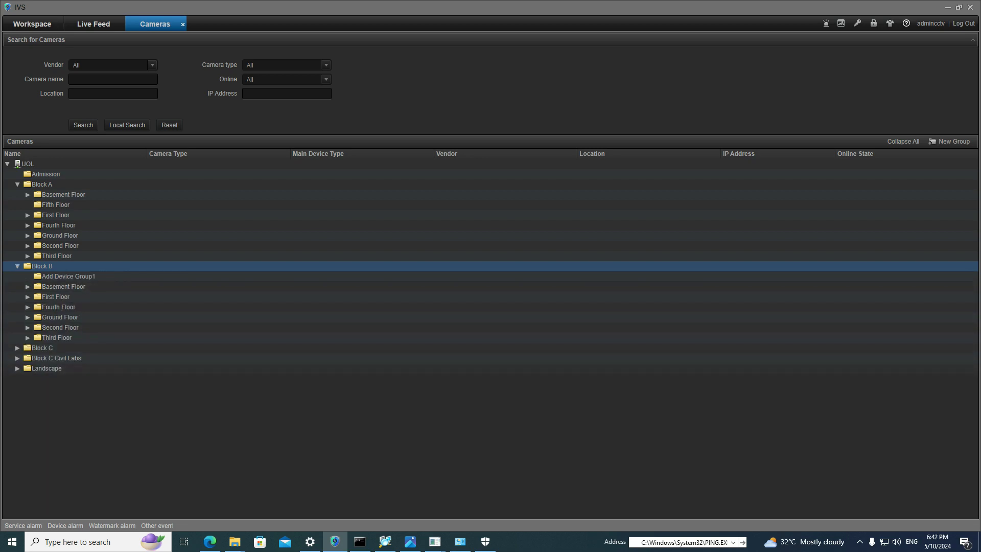
Add another new group nested inside the group just added to Block B.
{"action": "key", "text": "Menu"}
{"action": "key", "text": "Down"}
{"action": "key", "text": "Return"}
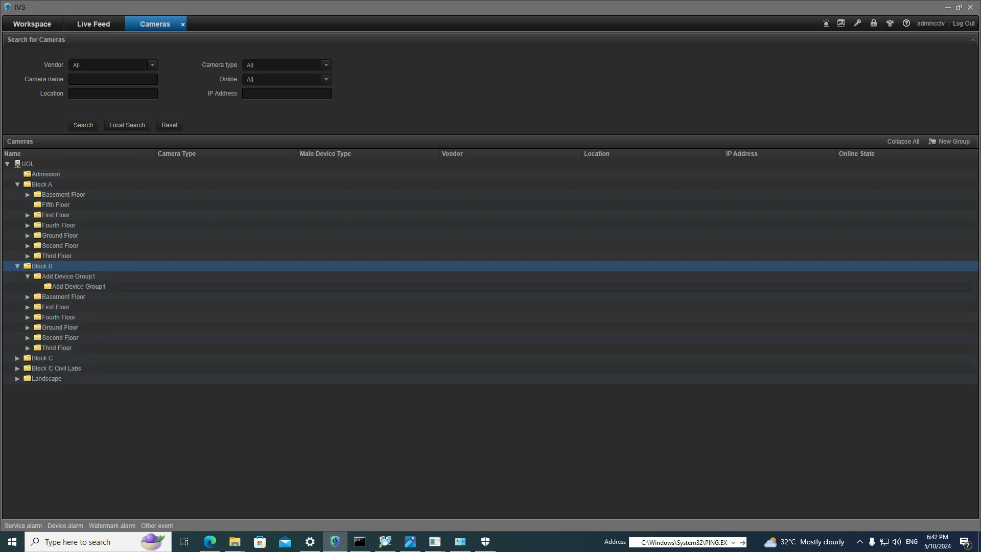
Delete the newly added group under Block B together with its nested group.
{"action": "left_click", "coordinate": [42, 358]}
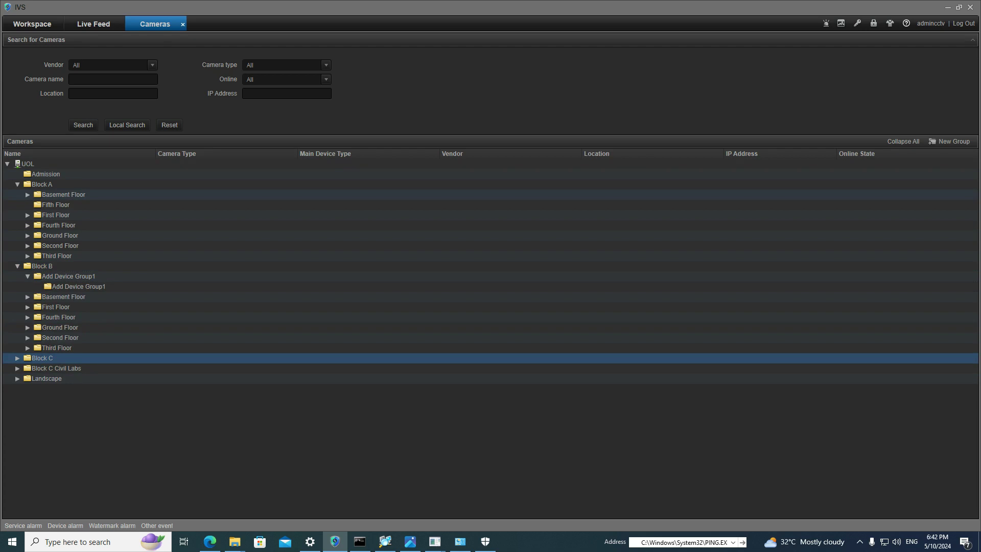
{"action": "left_click", "coordinate": [71, 276]}
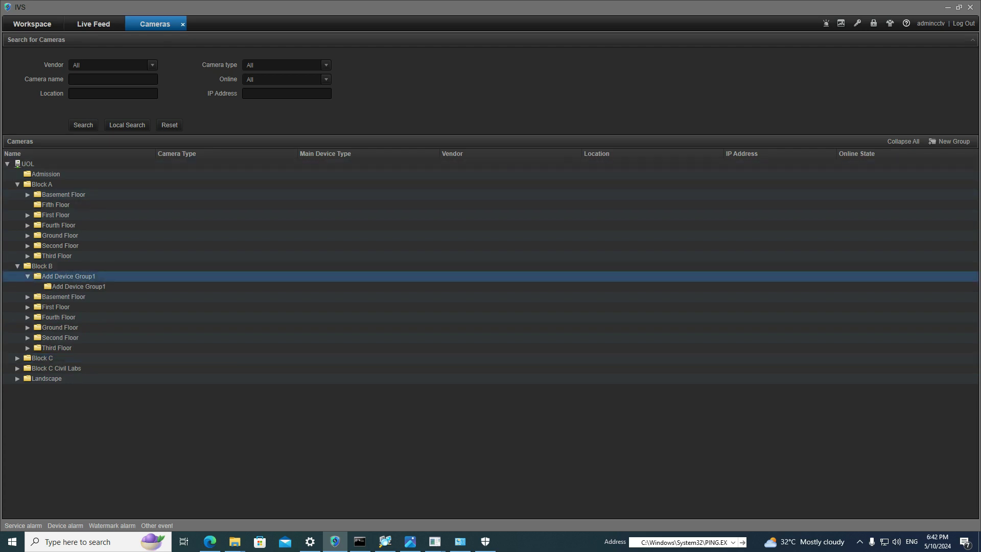
{"action": "right_click", "coordinate": [71, 278]}
{"action": "left_click", "coordinate": [101, 312]}
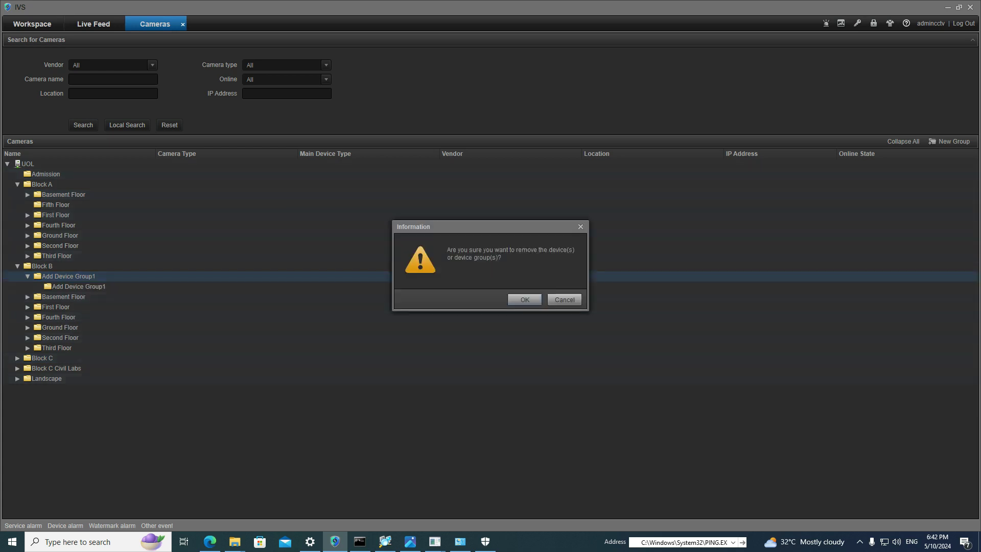
{"action": "left_click", "coordinate": [524, 299]}
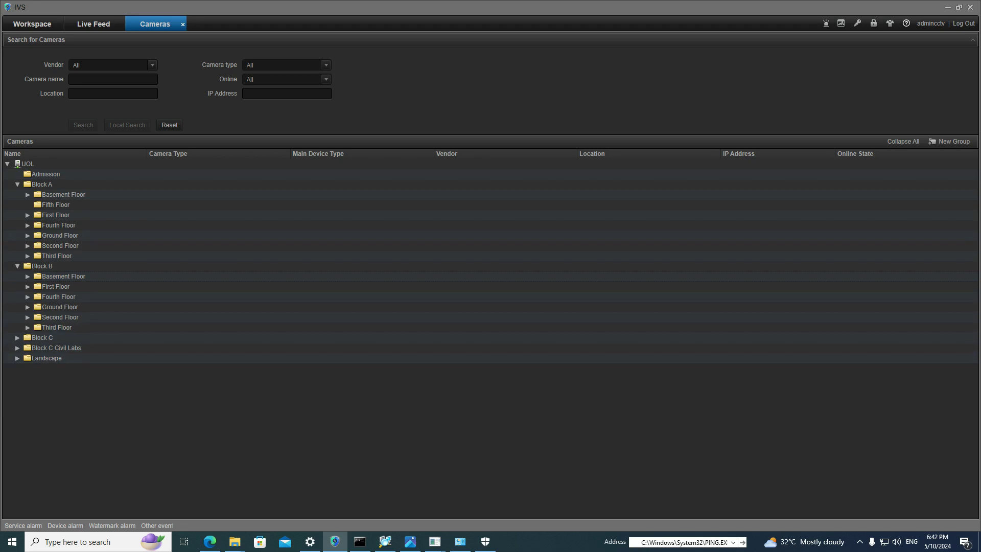
View the group actions available for Block B's Basement Floor, closing them by selecting Block A's First Floor.
{"action": "right_click", "coordinate": [103, 390]}
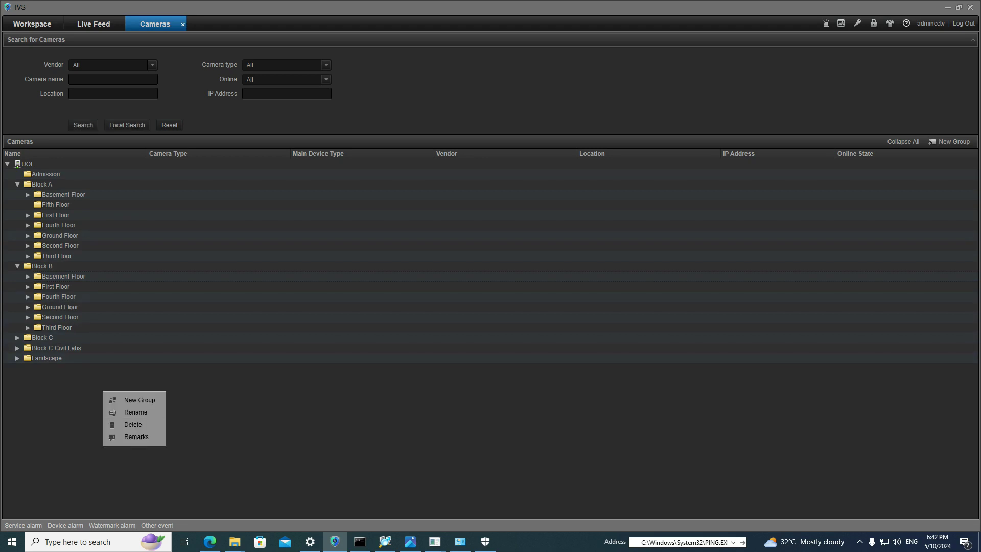
{"action": "left_click", "coordinate": [64, 276]}
{"action": "right_click", "coordinate": [91, 274]}
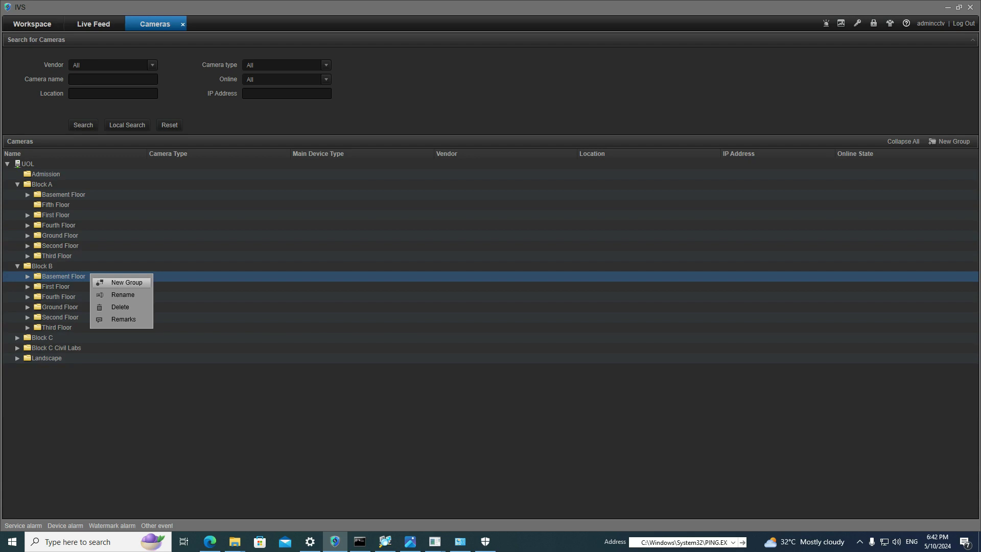
{"action": "left_click", "coordinate": [55, 214]}
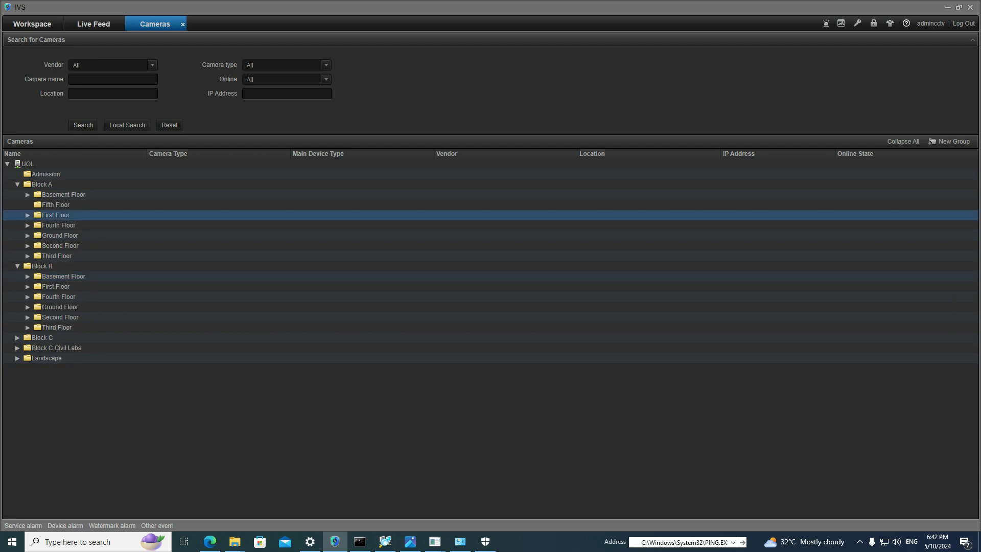